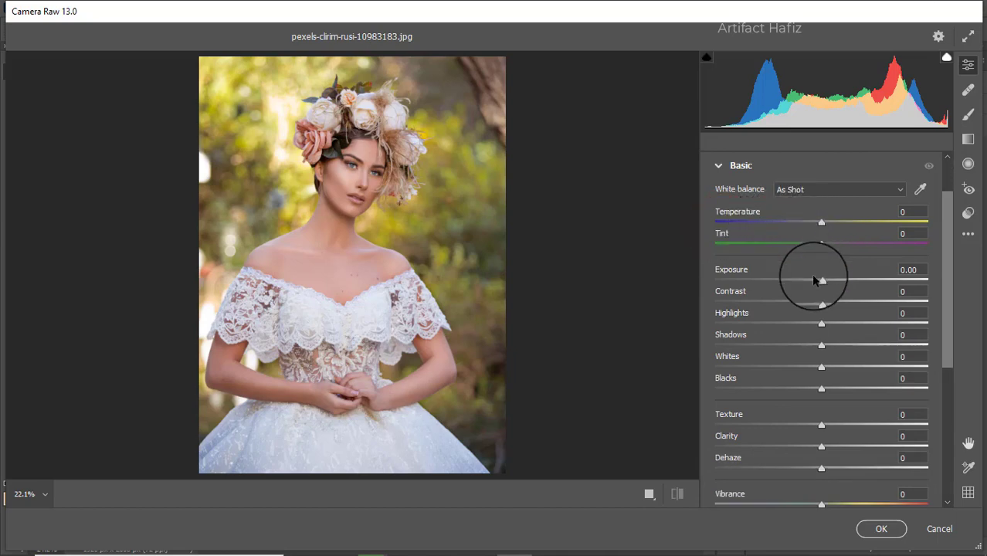
- Set Temperature to +5, Tint to -2, Exposure to -0.10, Highlights to -54, Shadows to +11, Whites to +29 and Blacks to -15
drag(822, 224, 819, 246)
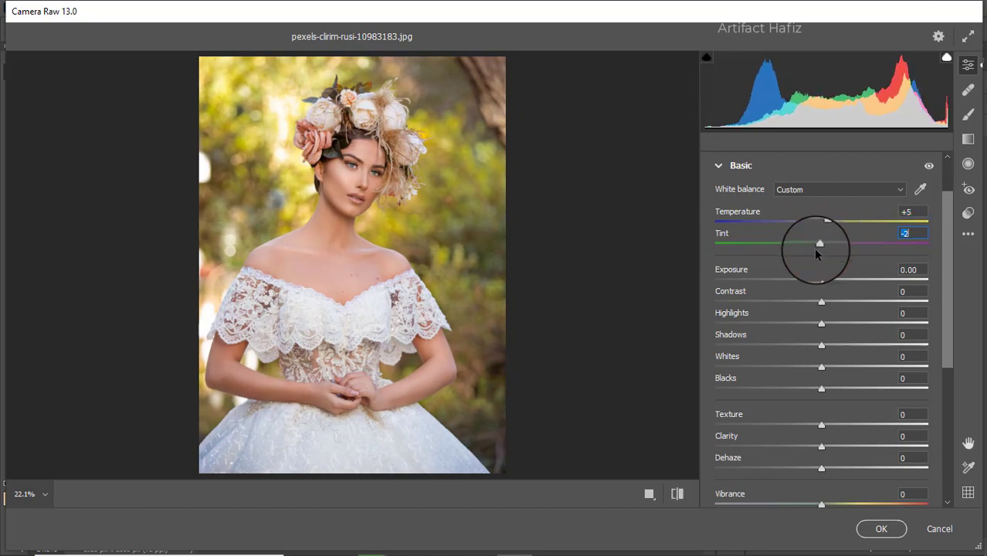
mouse_move(822, 281)
mouse_down()
mouse_move(809, 280)
mouse_move(817, 281)
mouse_up()
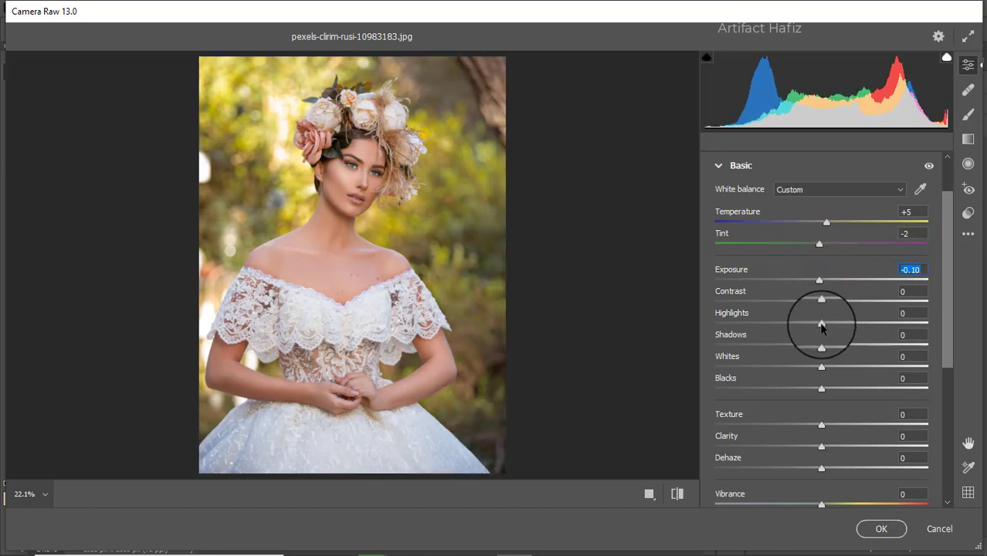
drag(822, 326, 764, 324)
drag(822, 367, 833, 348)
mouse_move(824, 390)
mouse_down()
mouse_move(833, 392)
mouse_move(806, 393)
mouse_up()
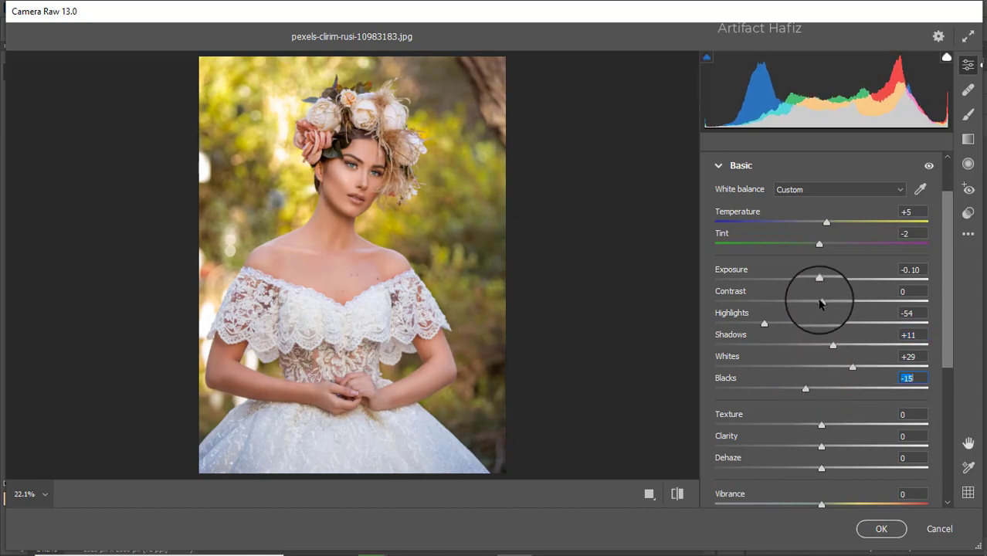
- Set Texture to +3, Clarity to +3 and Dehaze to +8, with Vibrance at +10 and Saturation at -3
scroll(824, 301, down, 4)
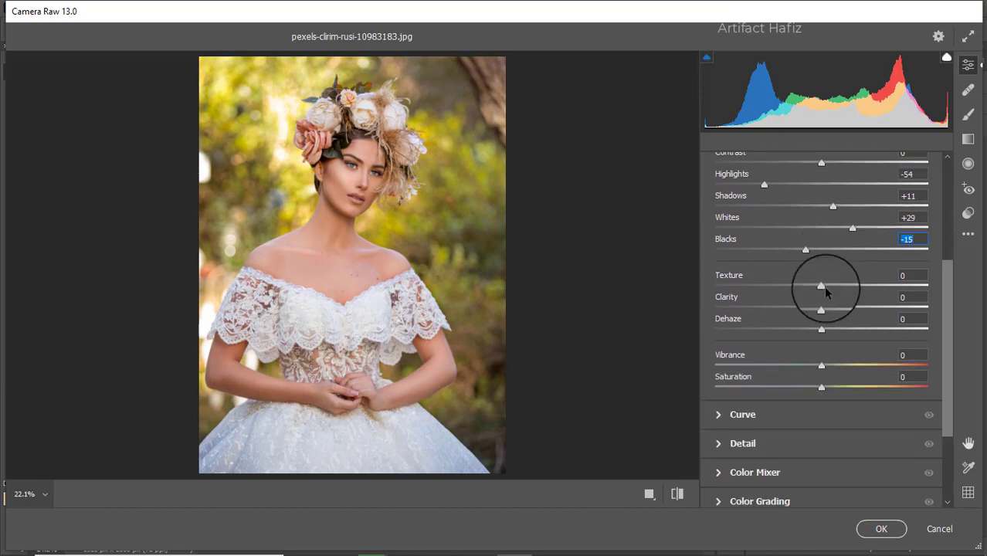
drag(792, 295, 831, 345)
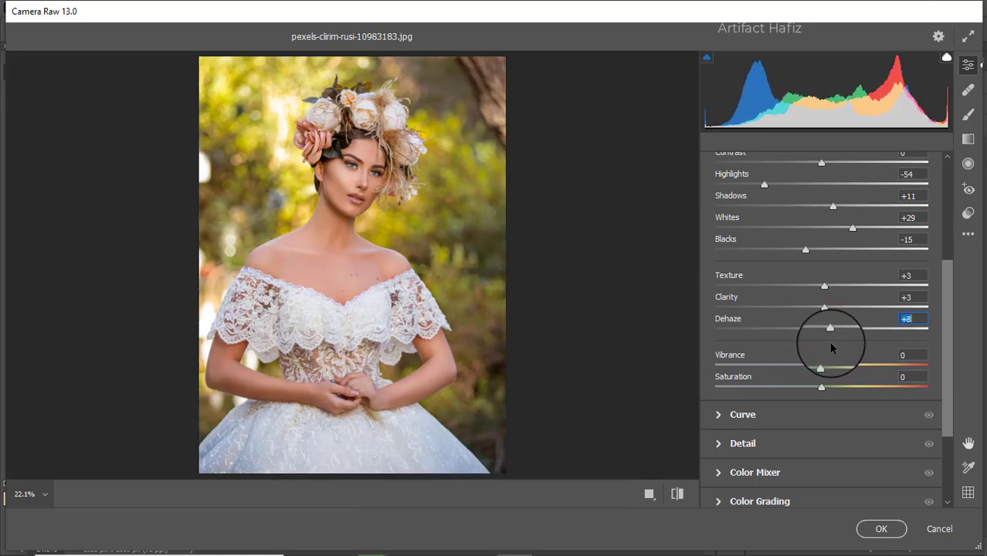
scroll(837, 331, down, 2)
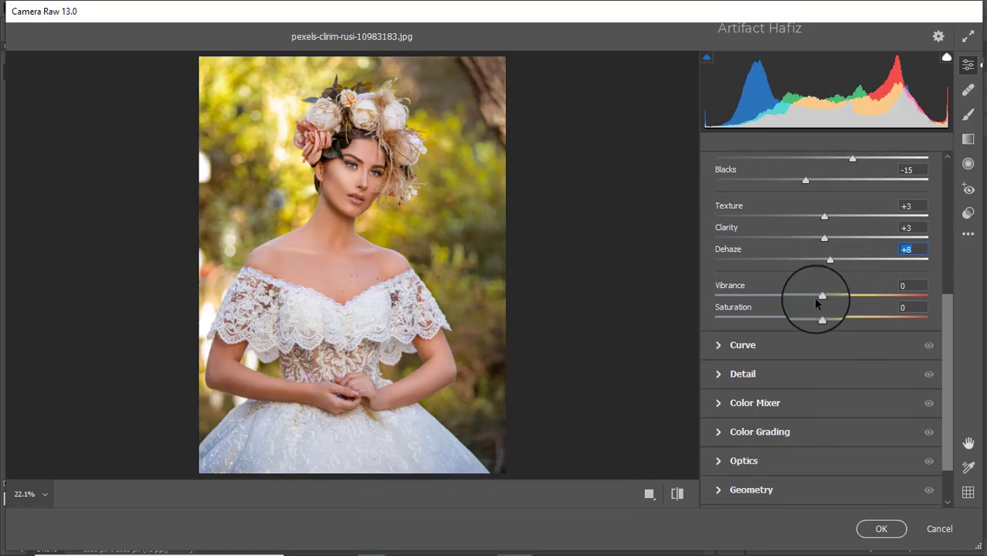
drag(822, 296, 818, 323)
click(821, 319)
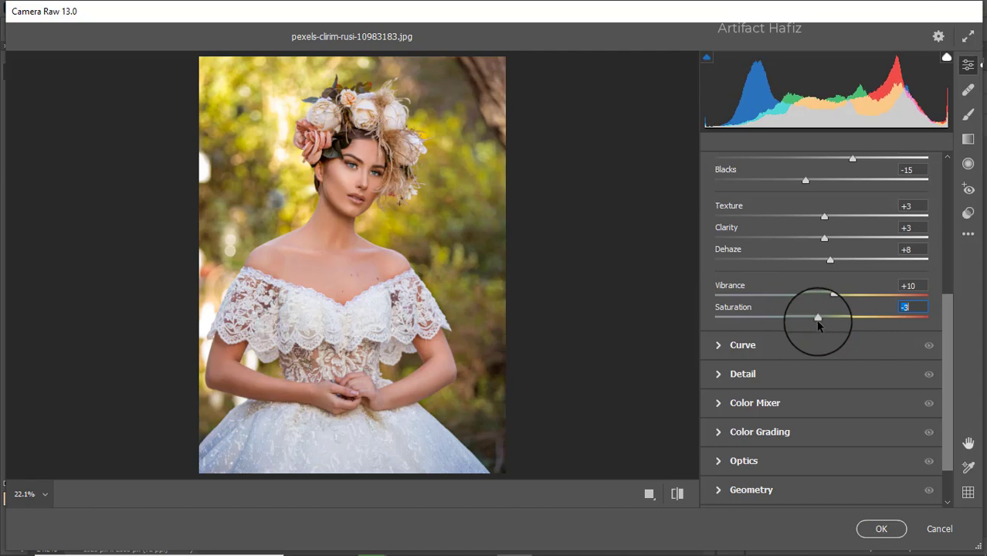
- Shape the main point curve into a contrast curve with points at input 193, output 200 and input 72, output 59
click(772, 348)
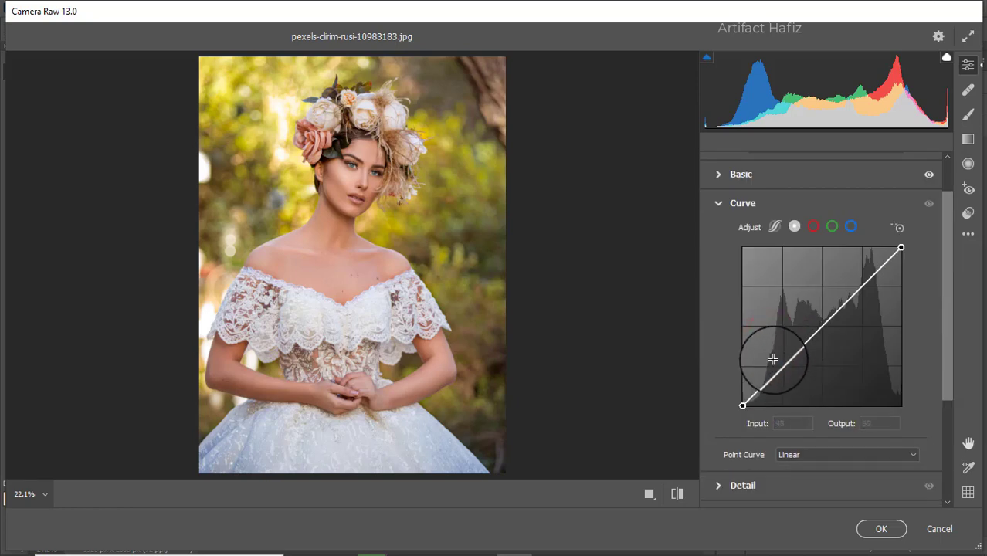
click(794, 228)
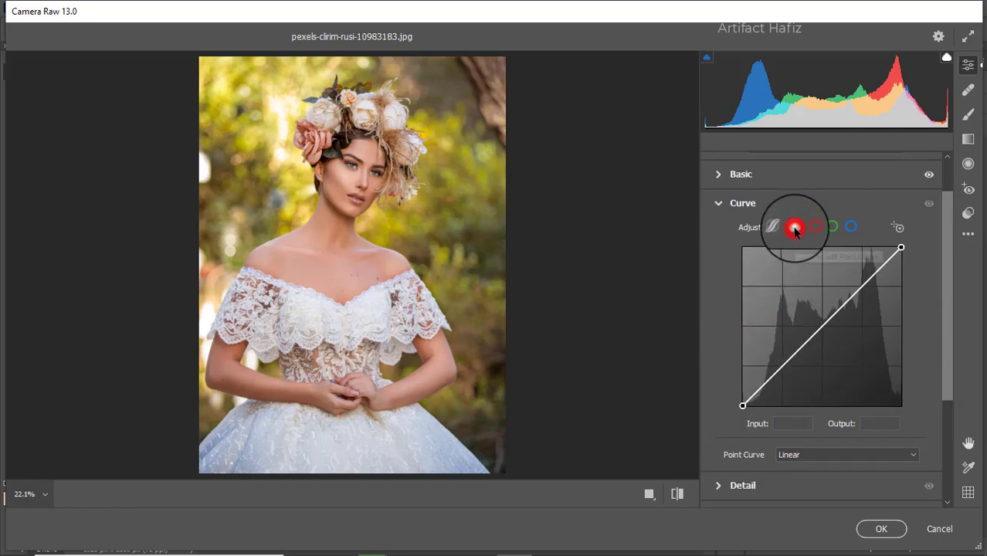
click(782, 366)
drag(854, 292, 863, 282)
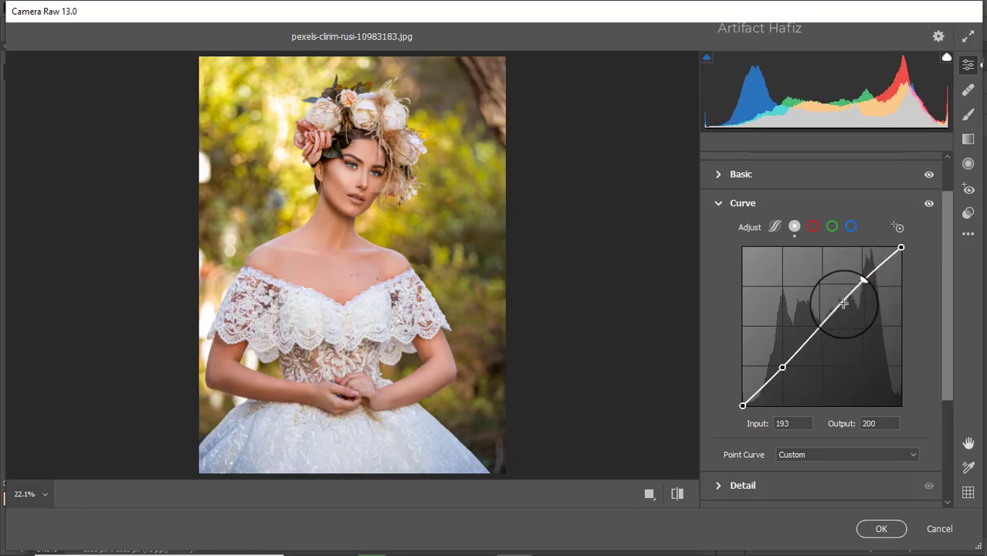
drag(783, 368, 787, 368)
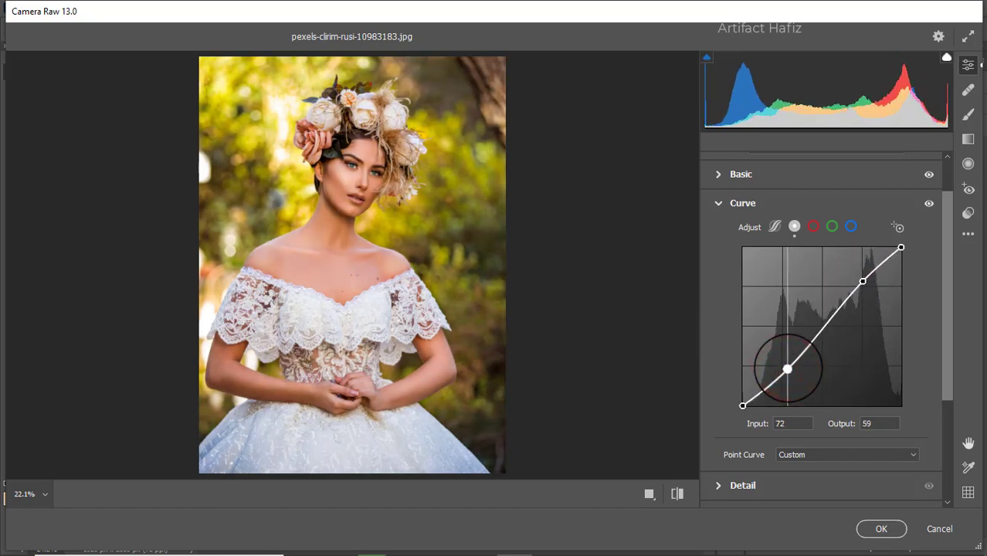
- Raise the blue channel curve's black point slightly and anchor the shadows with a point at input 65, output 63
click(850, 226)
drag(741, 405, 742, 400)
drag(784, 363, 783, 367)
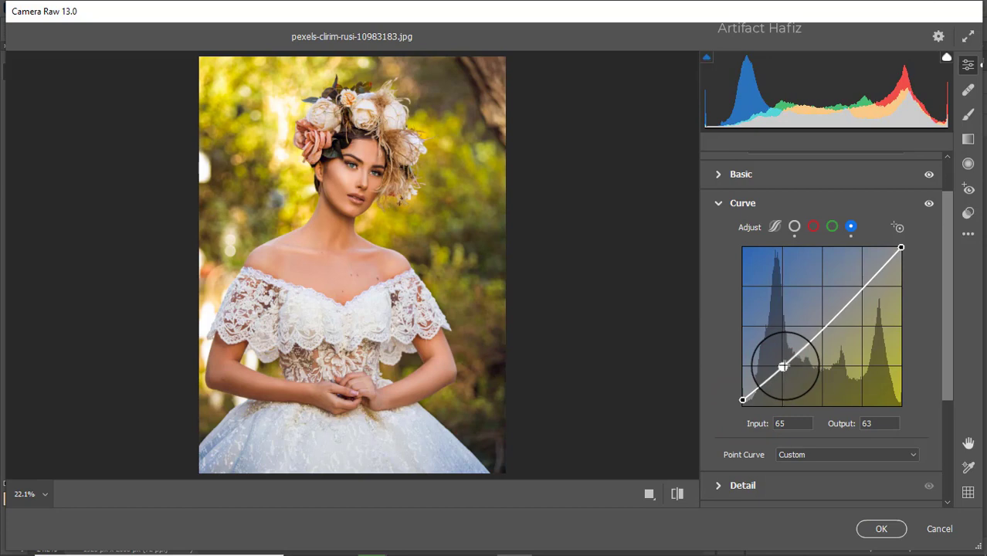
- Set the detail adjustments to Sharpening 8, Noise Reduction 6 and Color Noise Reduction 18
scroll(784, 367, down, 3)
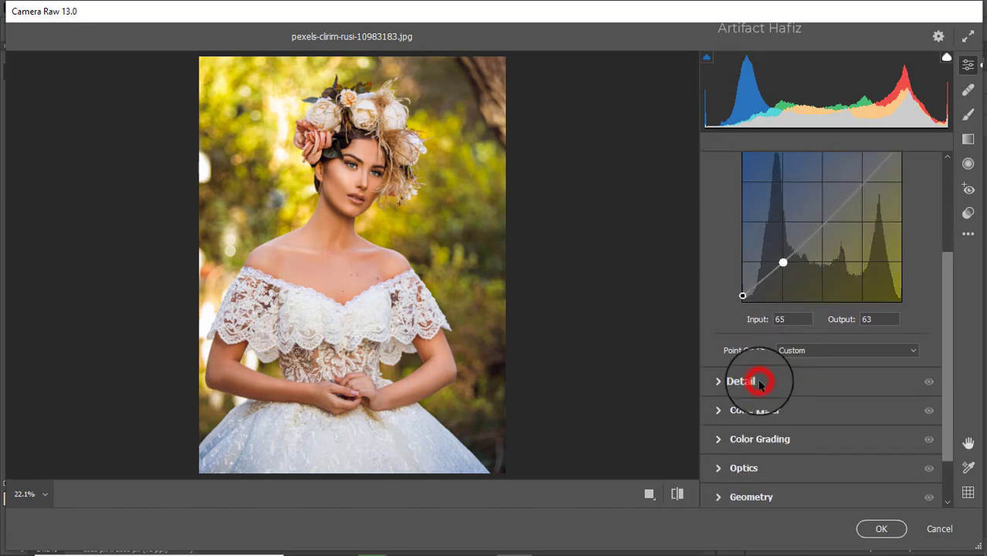
click(760, 384)
drag(714, 317, 728, 349)
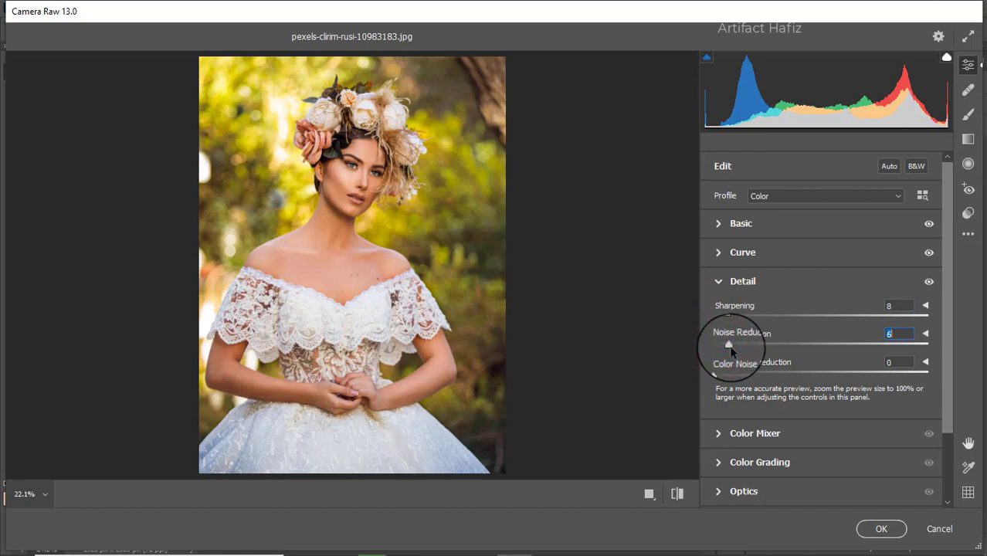
drag(739, 375, 751, 381)
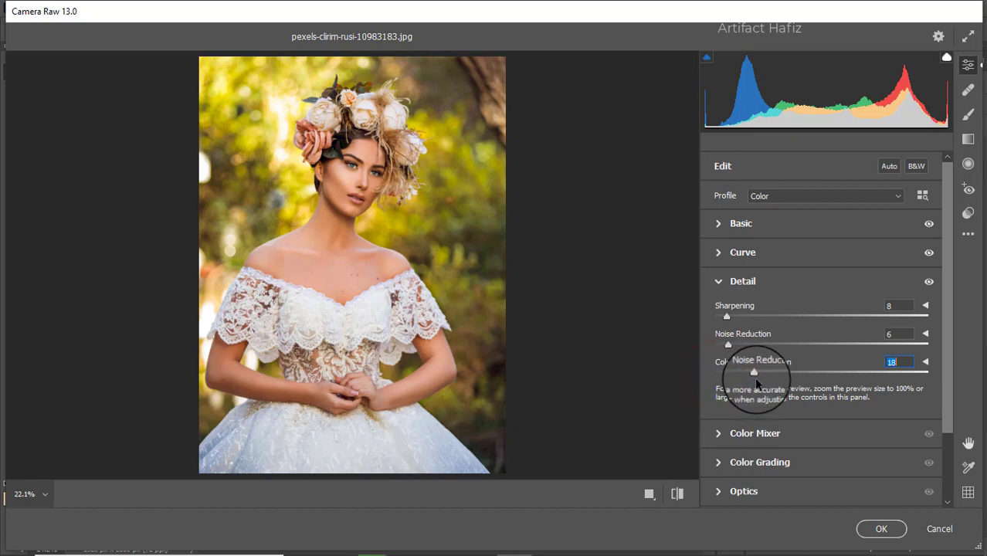
- In the Color Mixer, set saturation of Reds to +33, Yellows to -82, Greens to -10, Aquas to +10 and Blues to -42
click(754, 433)
click(751, 426)
click(765, 257)
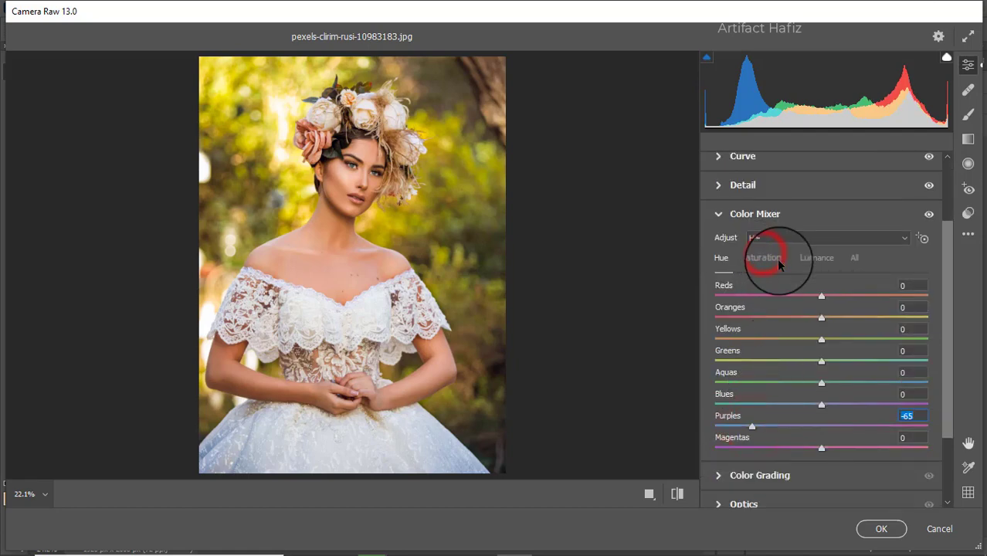
drag(822, 295, 856, 301)
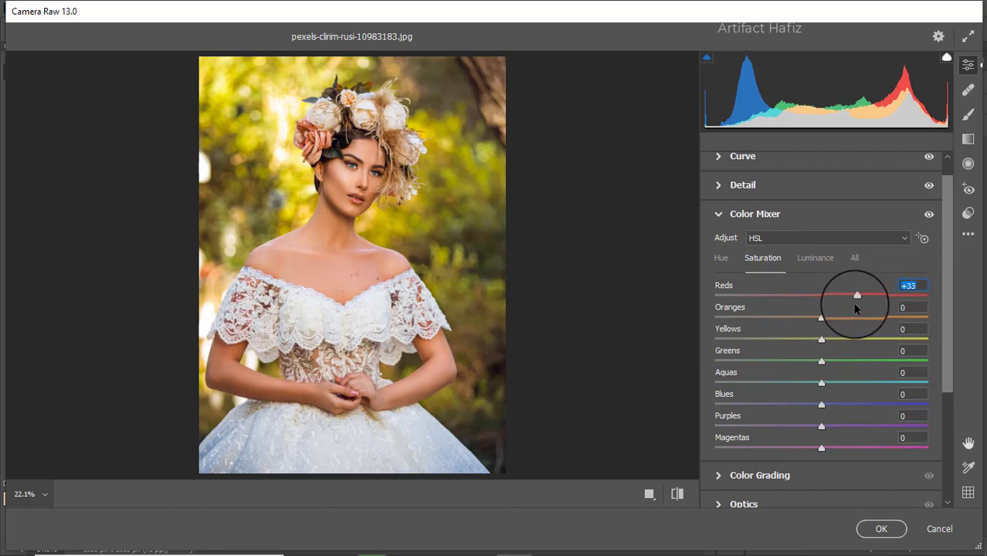
drag(822, 344, 734, 342)
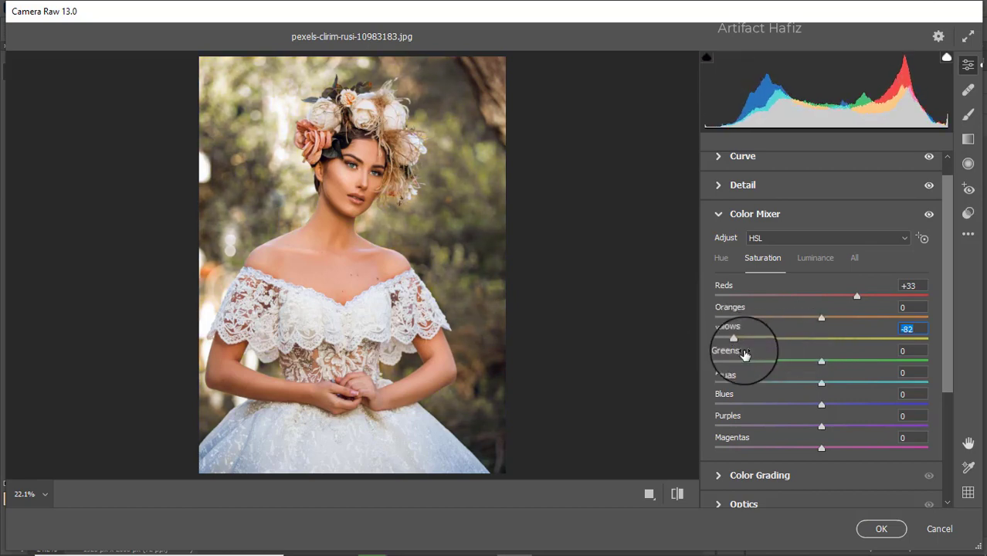
mouse_move(821, 358)
mouse_down()
mouse_move(760, 358)
mouse_move(869, 368)
mouse_move(812, 368)
mouse_up()
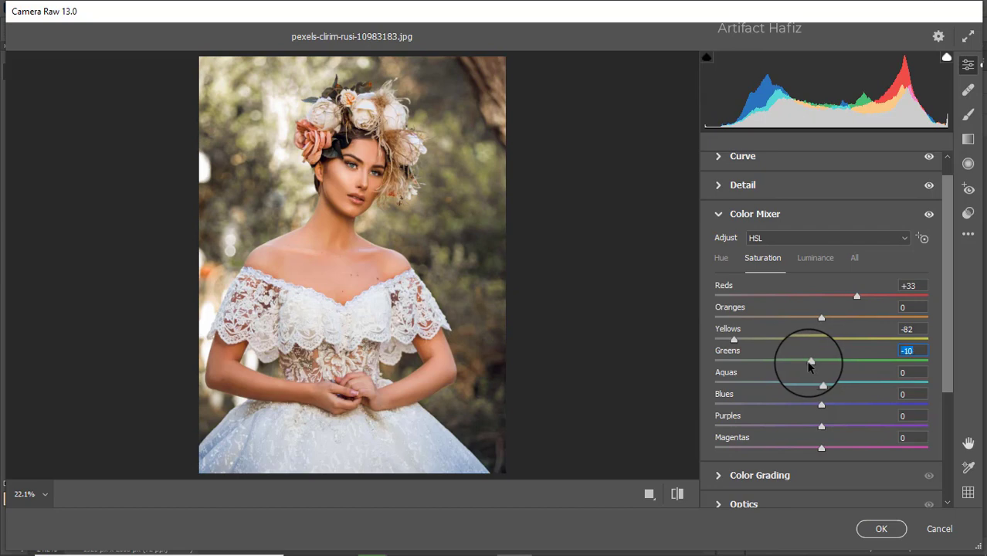
mouse_move(821, 384)
mouse_down()
mouse_move(782, 386)
mouse_move(839, 385)
mouse_move(828, 390)
mouse_up()
drag(820, 404, 791, 408)
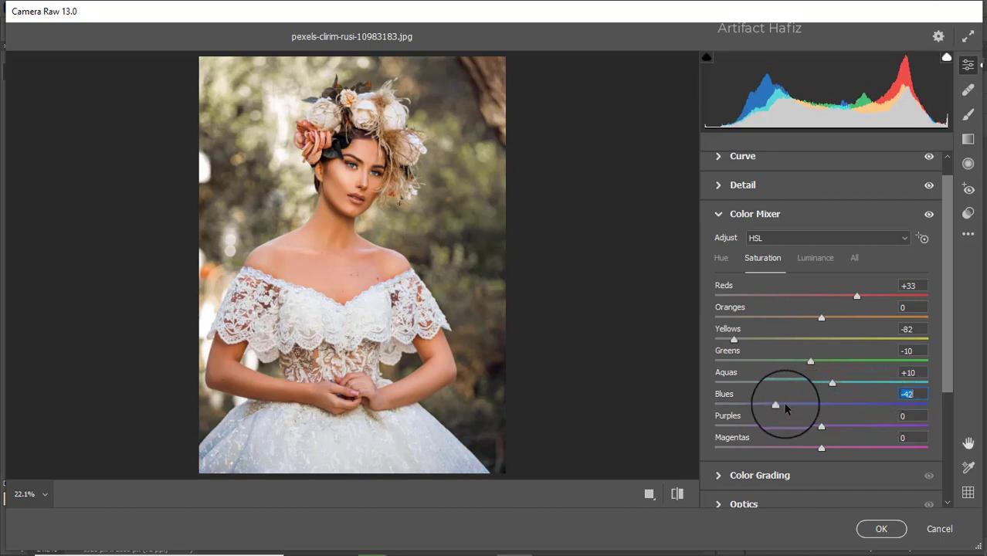
- Set Color Mixer luminance of Oranges to +4, Yellows to -9, Greens to +15, Aquas to -11 and Blues to -16
click(813, 260)
drag(839, 319, 803, 402)
- Reset the Color Mixer's Purples hue to 0, and set the Aquas hue to -50 and the Blues hue to -72
click(717, 256)
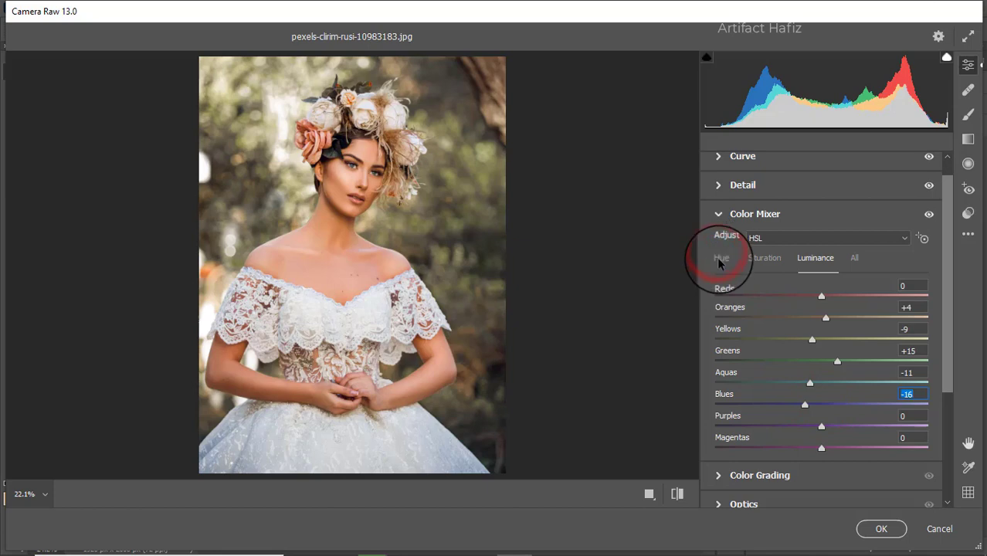
click(719, 263)
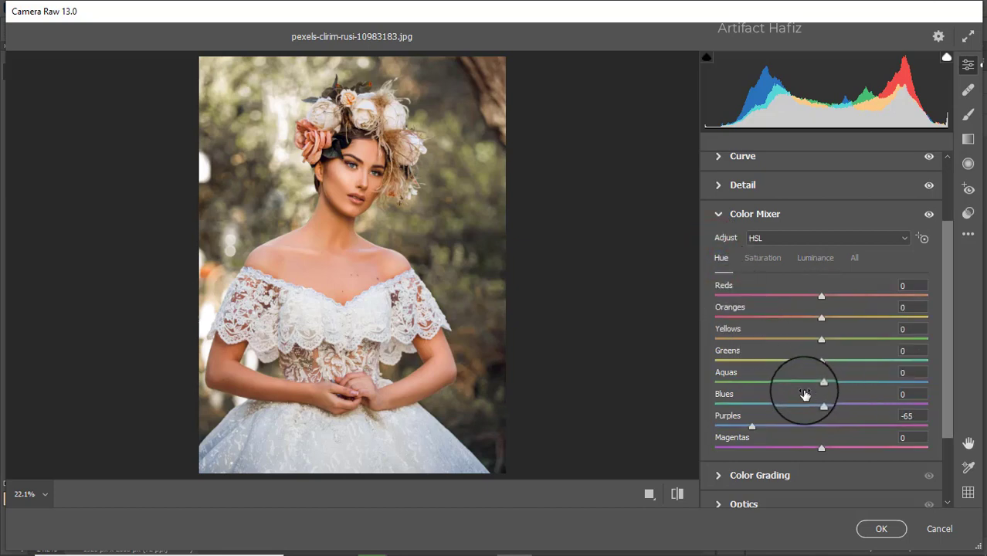
scroll(808, 395, down, 1)
drag(752, 392, 859, 397)
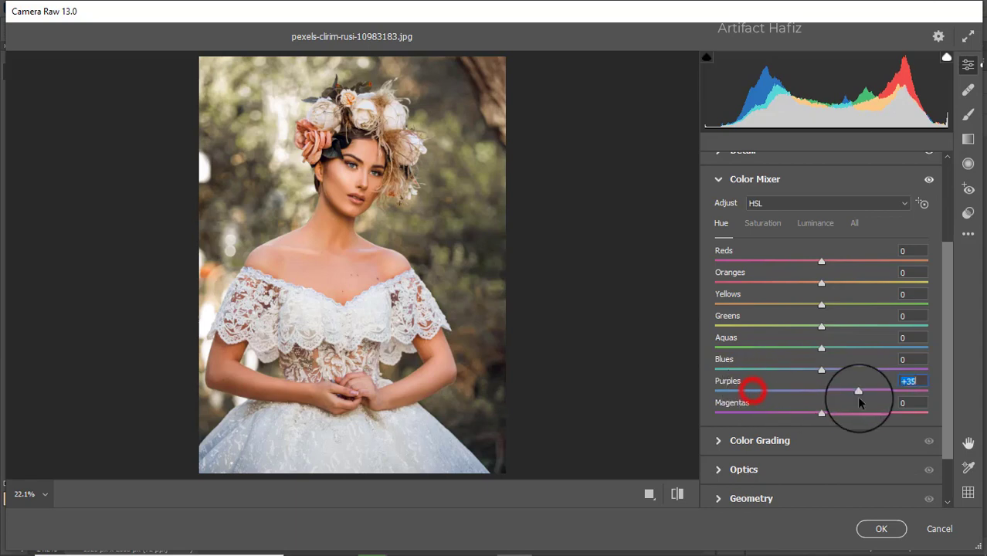
double_click(826, 394)
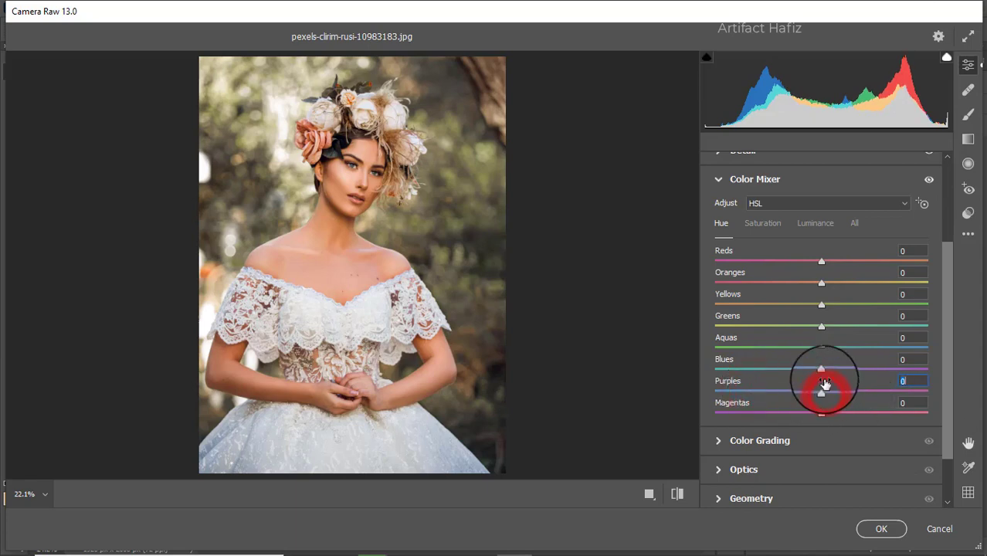
drag(821, 349, 768, 348)
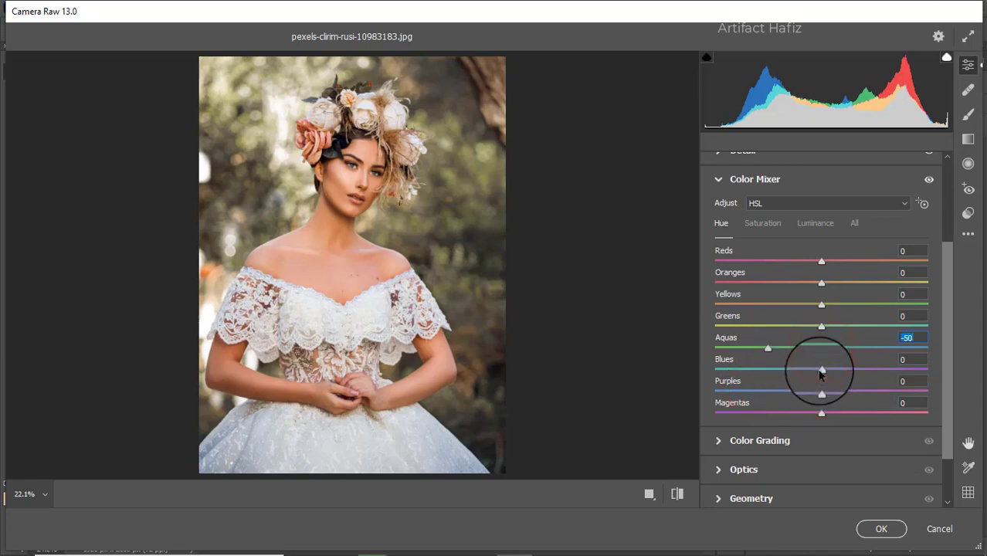
drag(819, 371, 746, 370)
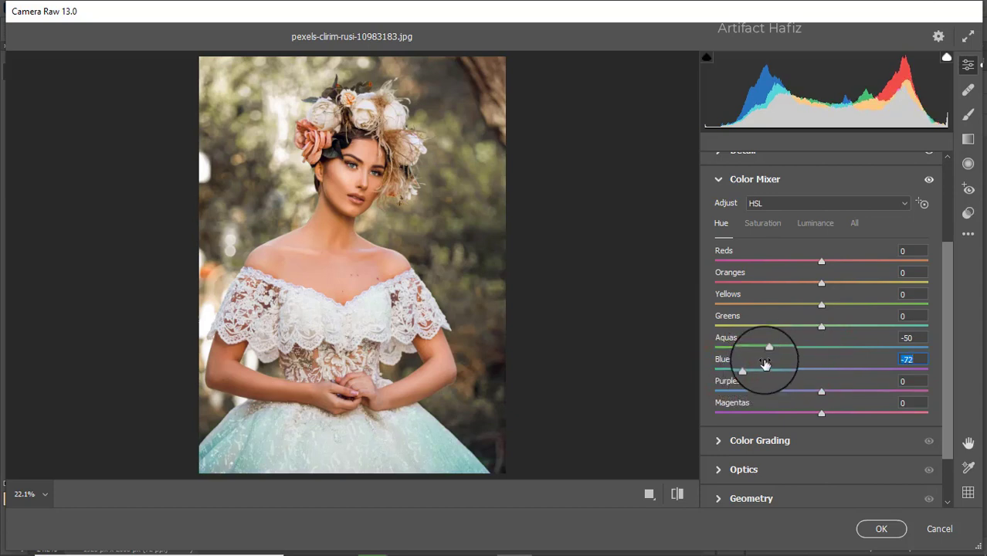
- Apply subtle color grading, tinting the shadows toward yellow, the midtones toward blue and the highlights toward teal green
scroll(763, 356, down, 2)
click(761, 378)
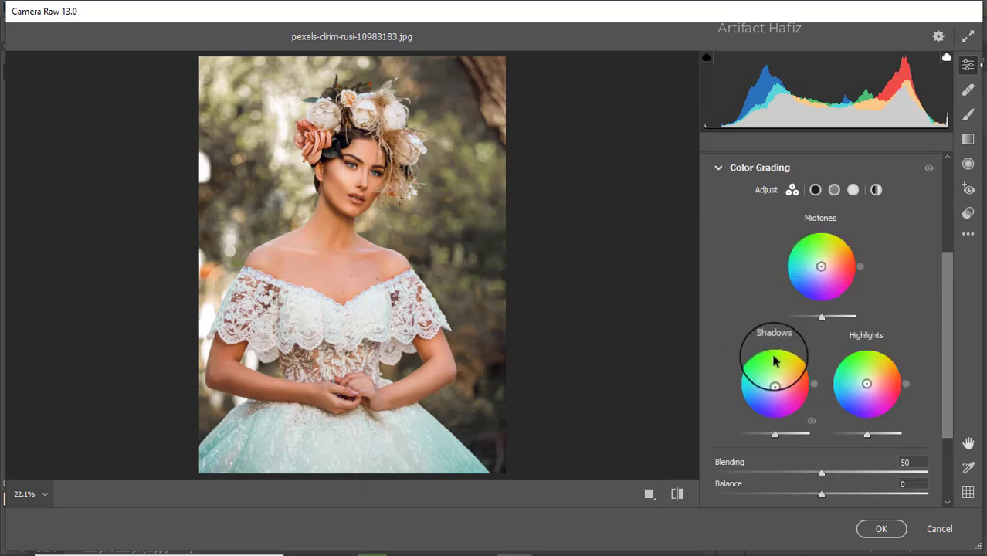
drag(774, 387, 766, 333)
- Add a vignette of -17 with Feather 83, Roundness +46 and Midpoint 33
scroll(792, 320, down, 3)
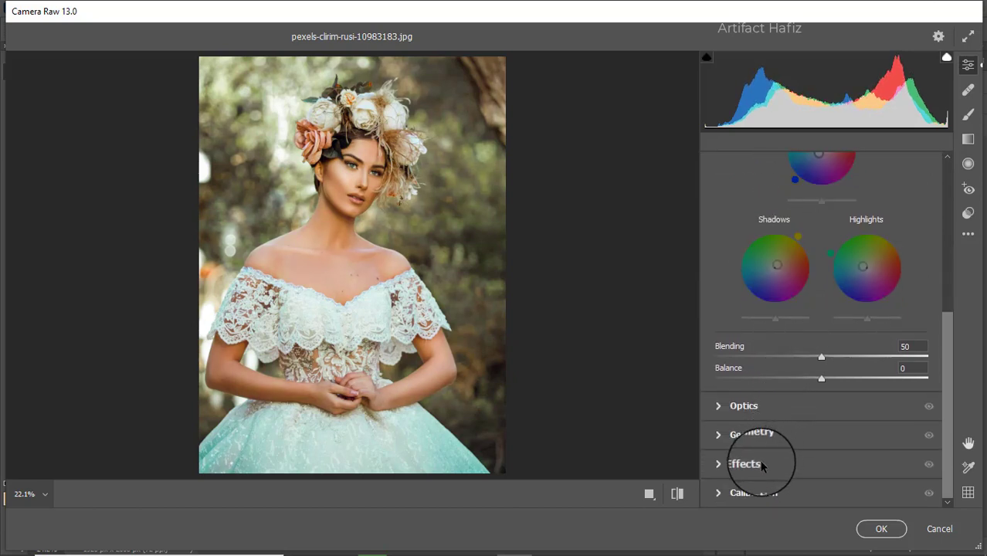
click(761, 464)
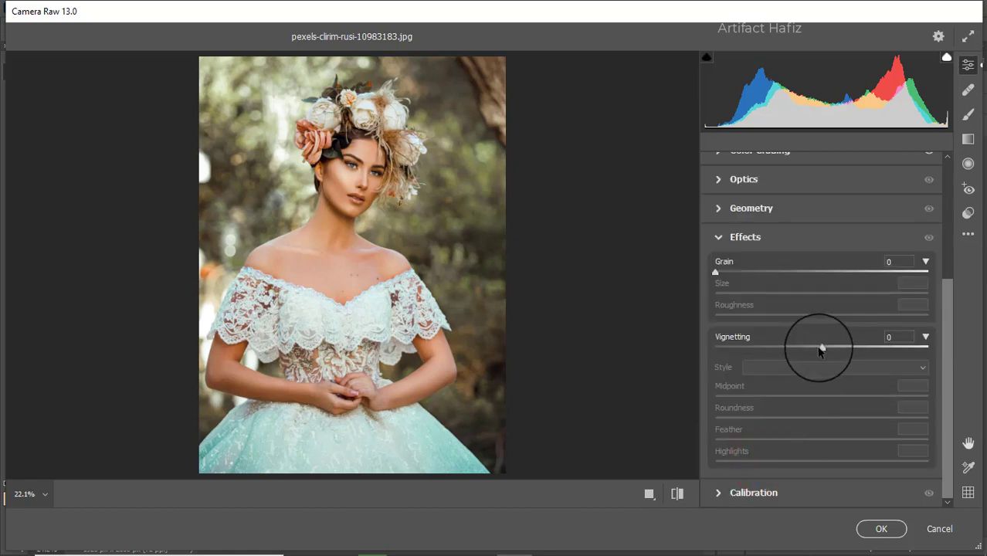
mouse_move(819, 349)
mouse_down()
mouse_move(789, 347)
mouse_move(804, 348)
mouse_up()
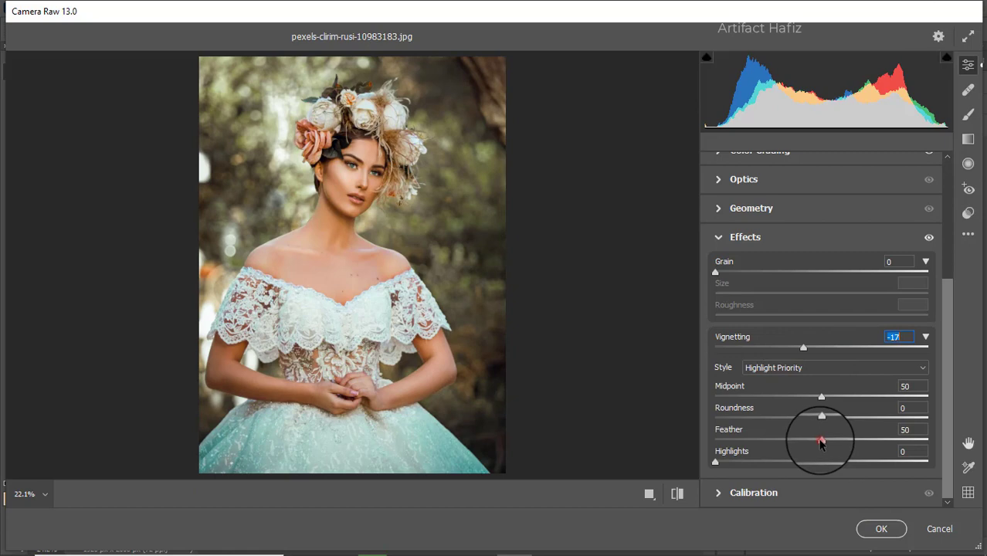
drag(821, 442, 892, 440)
drag(822, 418, 870, 418)
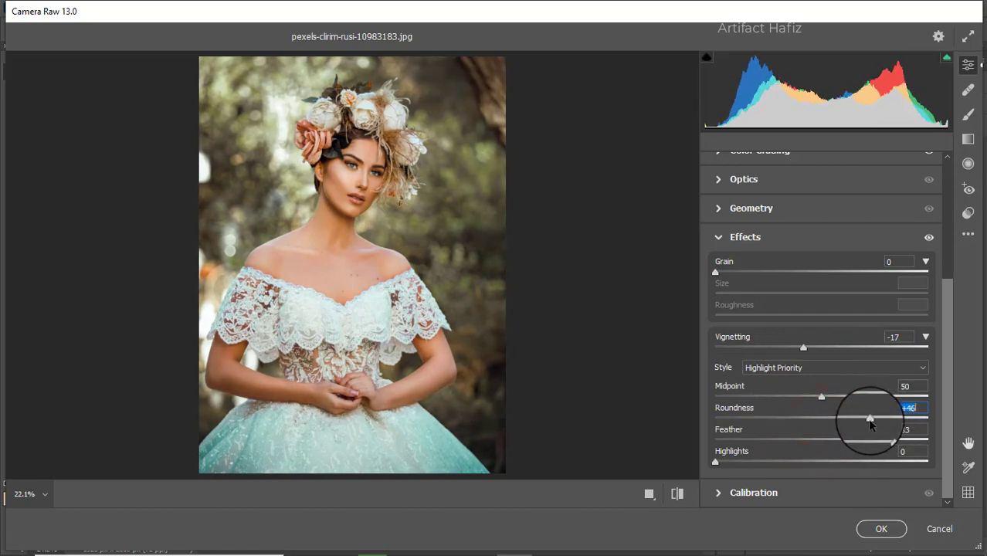
drag(821, 396, 788, 401)
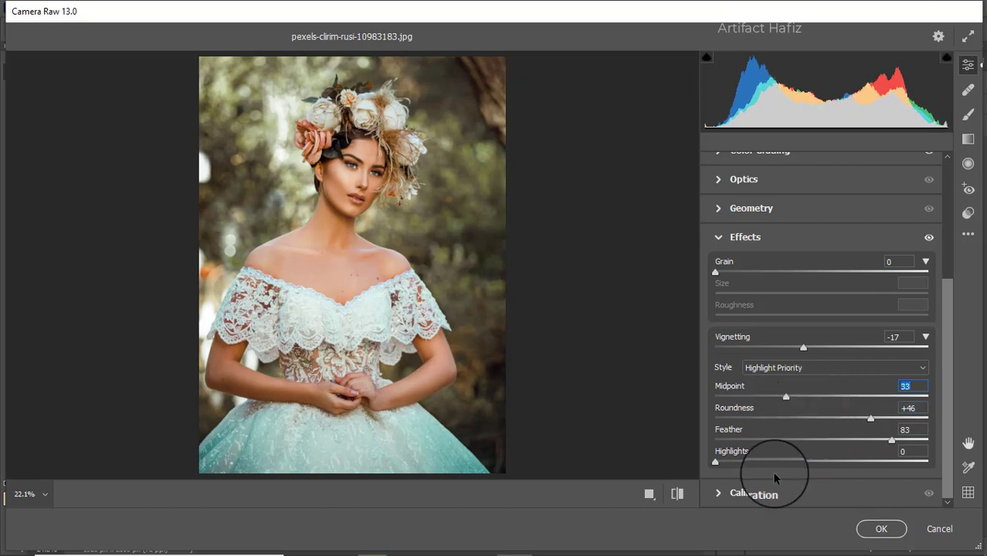
- In the calibration settings, set Green Primary saturation to +20 and Red Primary saturation to -22
click(761, 493)
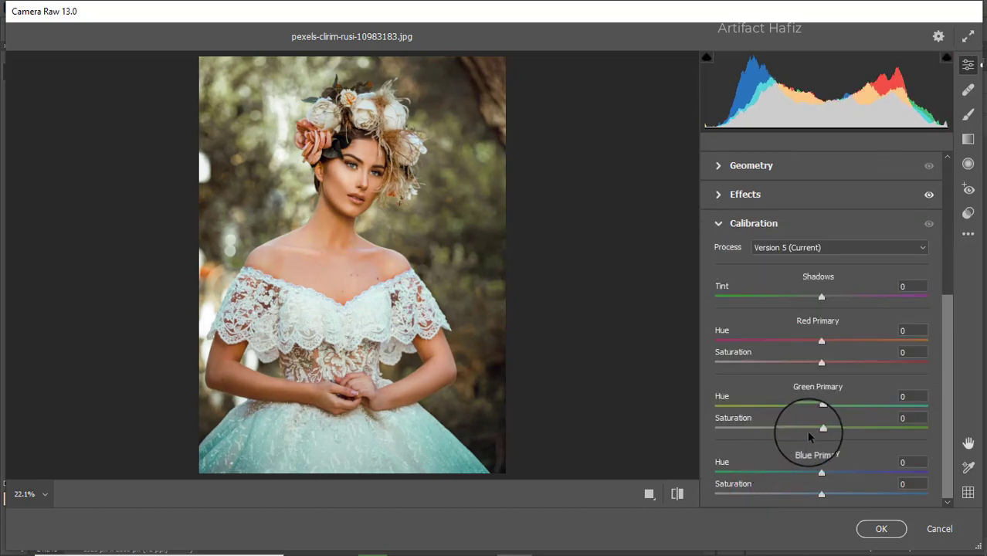
drag(821, 429, 858, 431)
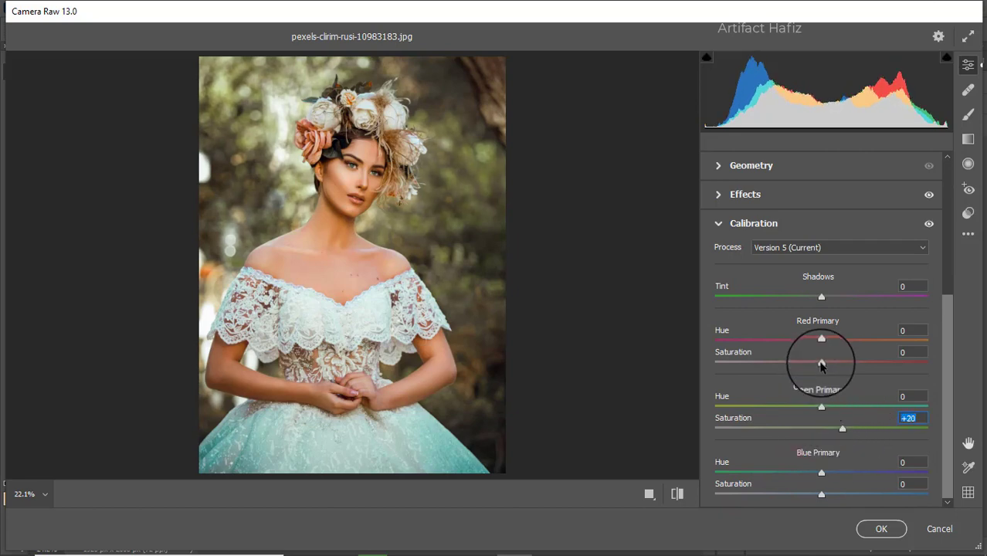
drag(821, 362, 796, 365)
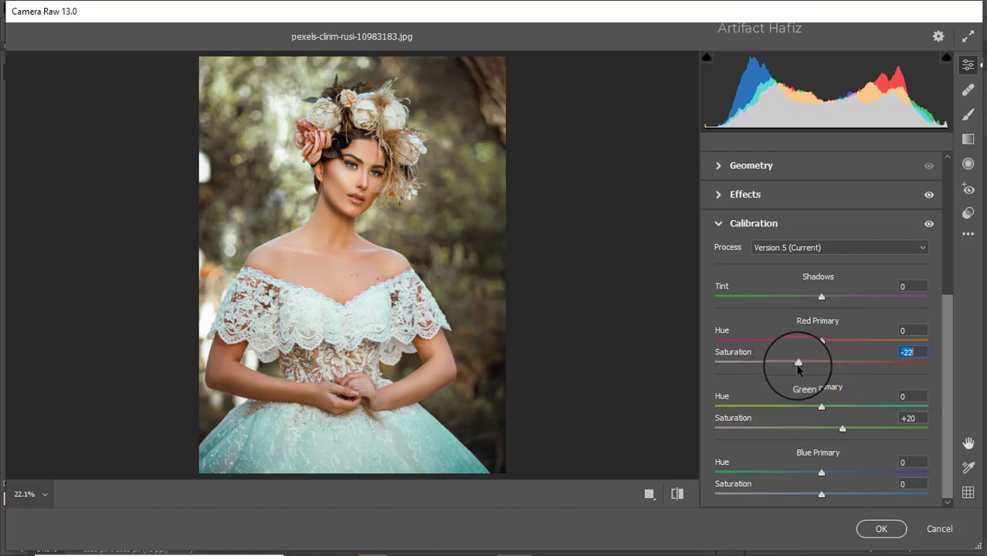
- In the calibration settings, set Red Primary saturation to -17 and Blue Primary saturation to +10
drag(798, 363, 807, 367)
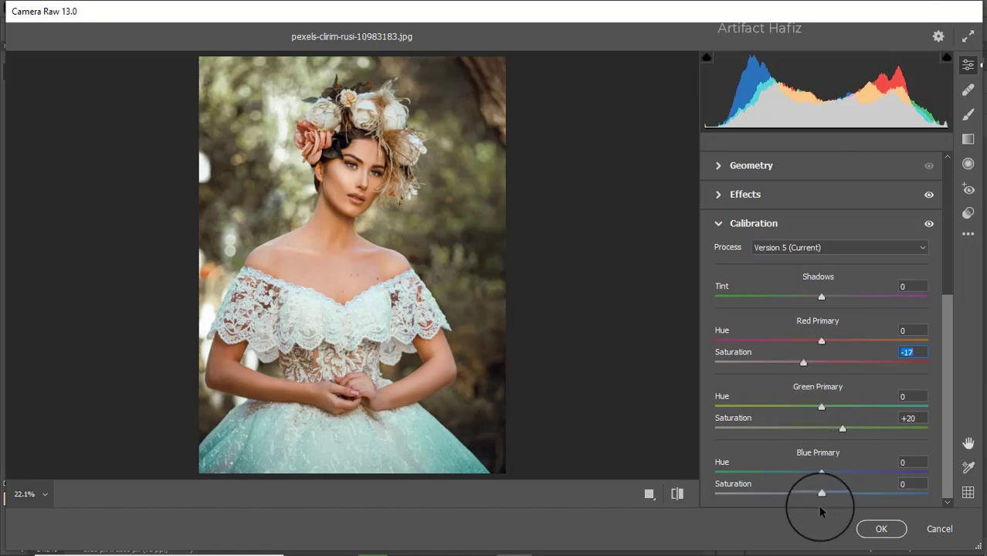
drag(825, 495, 783, 497)
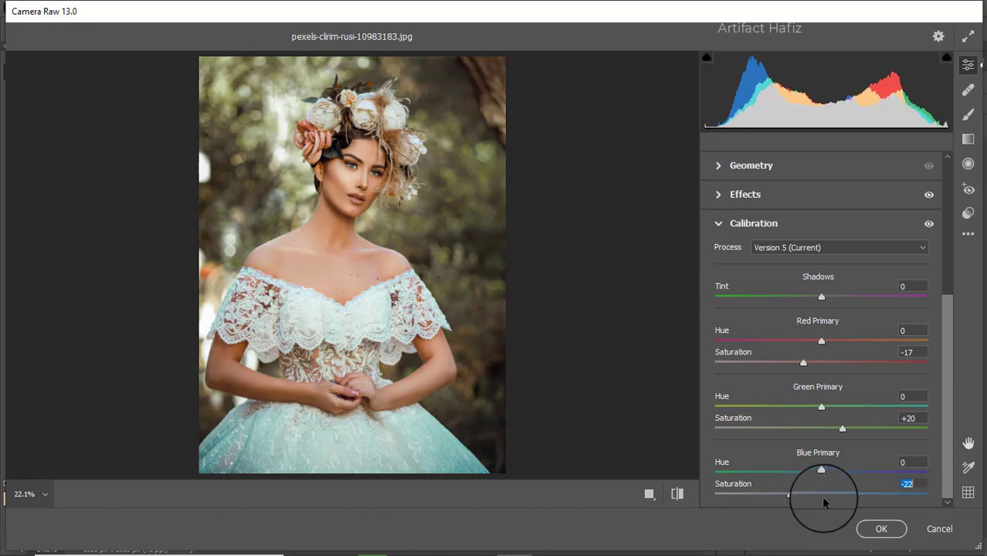
drag(845, 498, 830, 497)
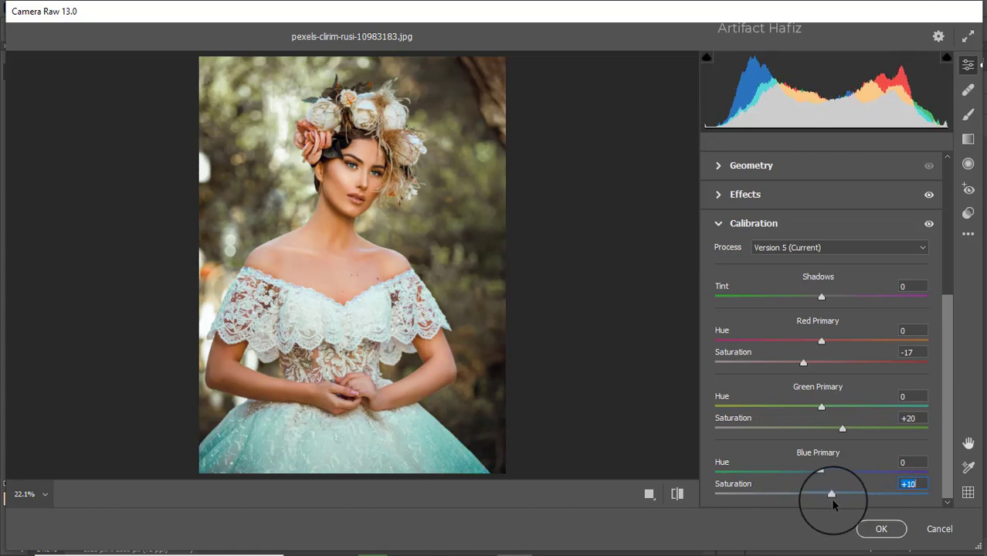
- Brighten the photo's upper-left area with a graduated filter at +0.80 exposure, running diagonally from that corner to the woman's chest
click(968, 141)
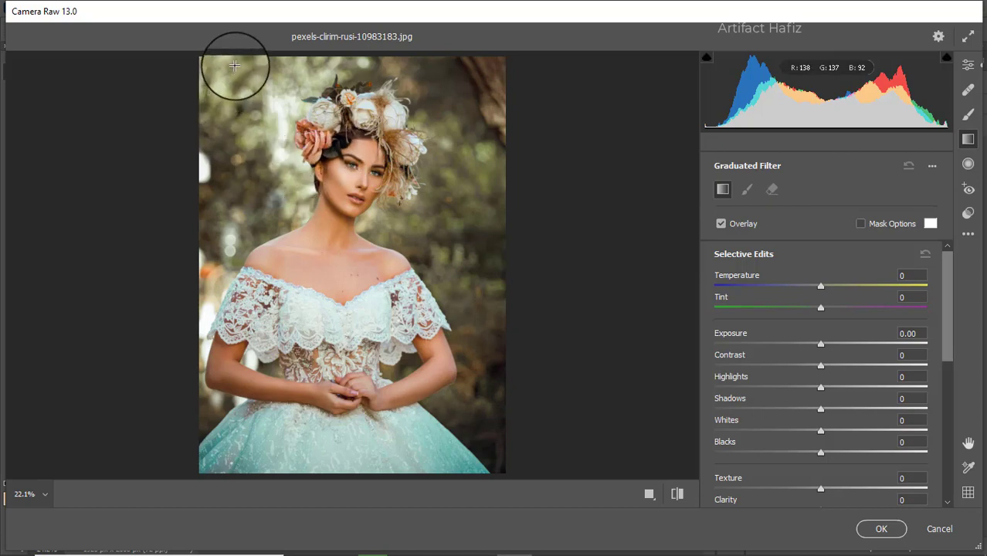
drag(234, 66, 329, 210)
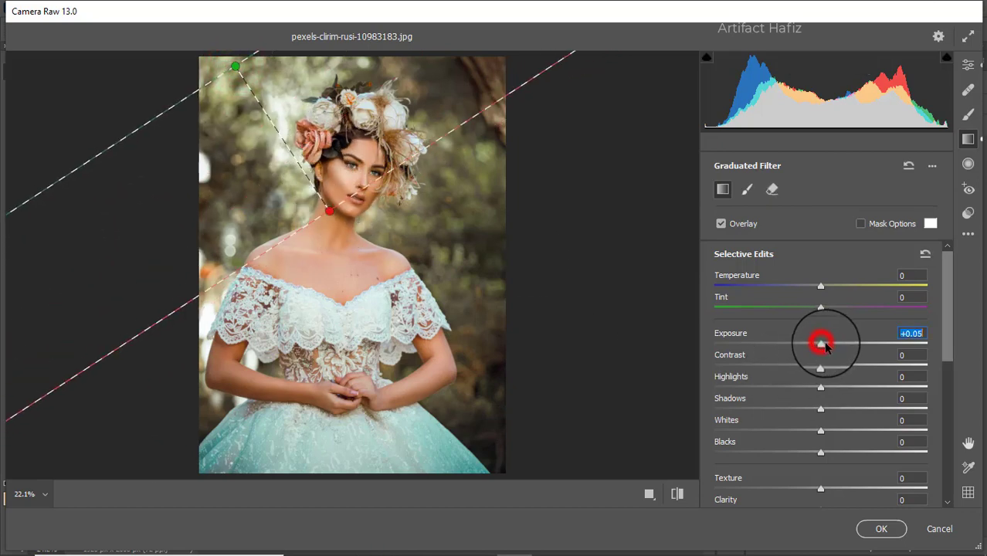
drag(822, 343, 842, 342)
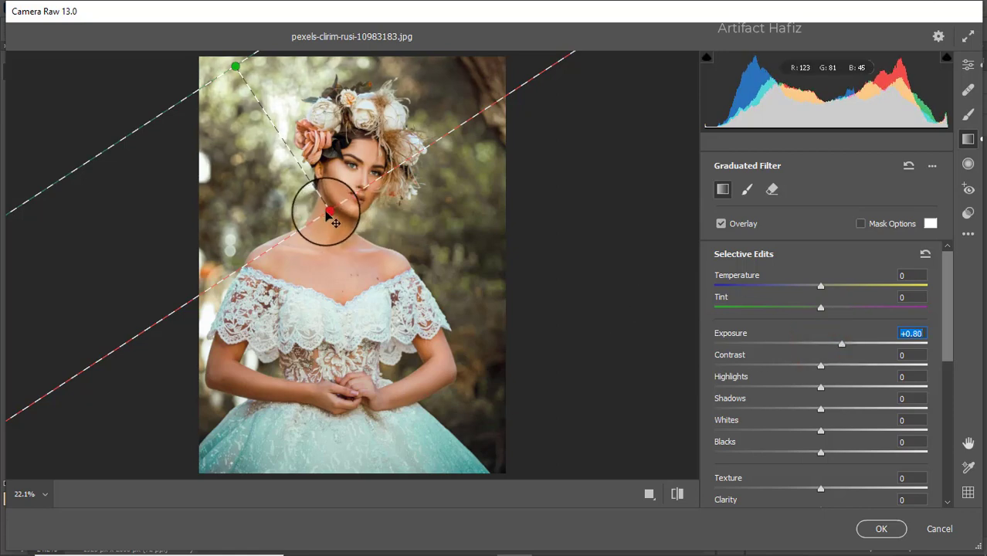
drag(328, 215, 384, 270)
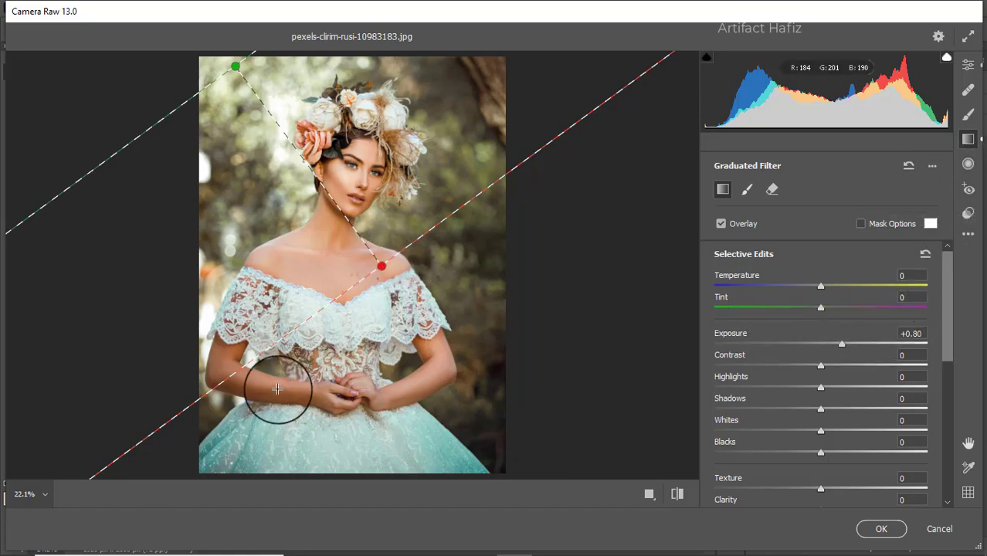
- Add two graduated filters at -1.05 exposure, one from the photo's bottom edge up to the shoulders and one from its upper-right corner to the chest
drag(337, 469, 333, 271)
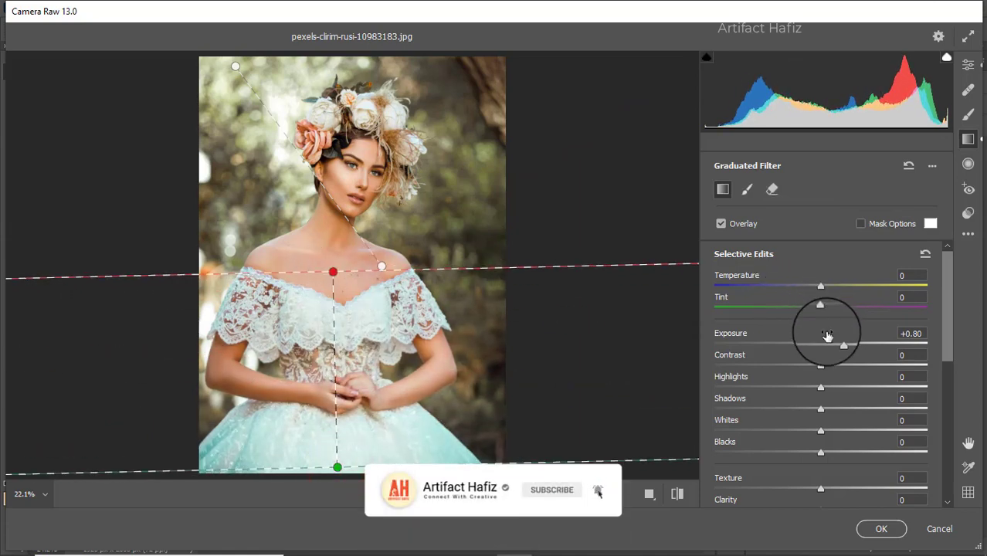
drag(839, 346, 793, 346)
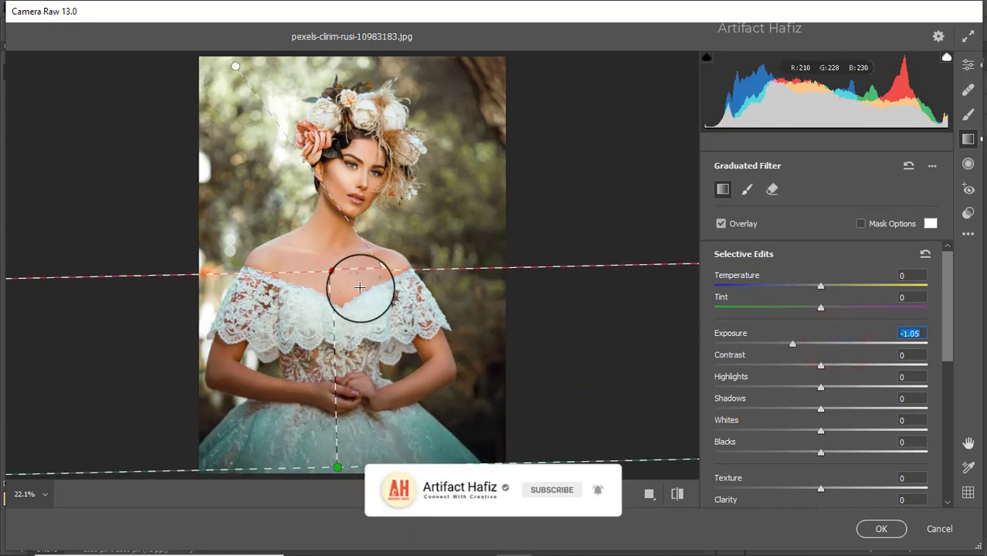
drag(335, 274, 331, 250)
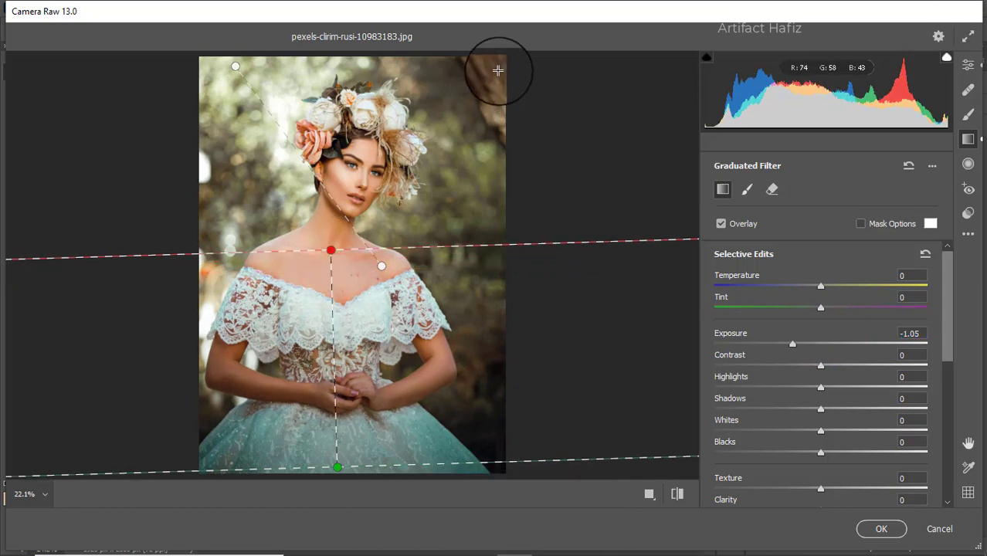
mouse_move(499, 71)
mouse_down()
mouse_move(393, 160)
mouse_move(258, 194)
mouse_move(289, 169)
mouse_move(337, 285)
mouse_move(374, 286)
mouse_move(341, 292)
mouse_move(404, 221)
mouse_move(387, 249)
mouse_up()
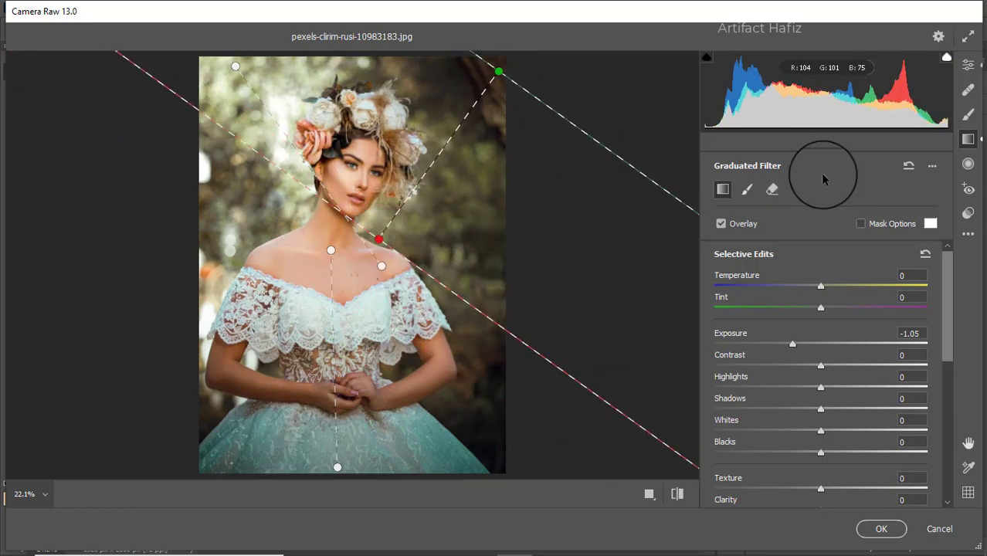
click(968, 67)
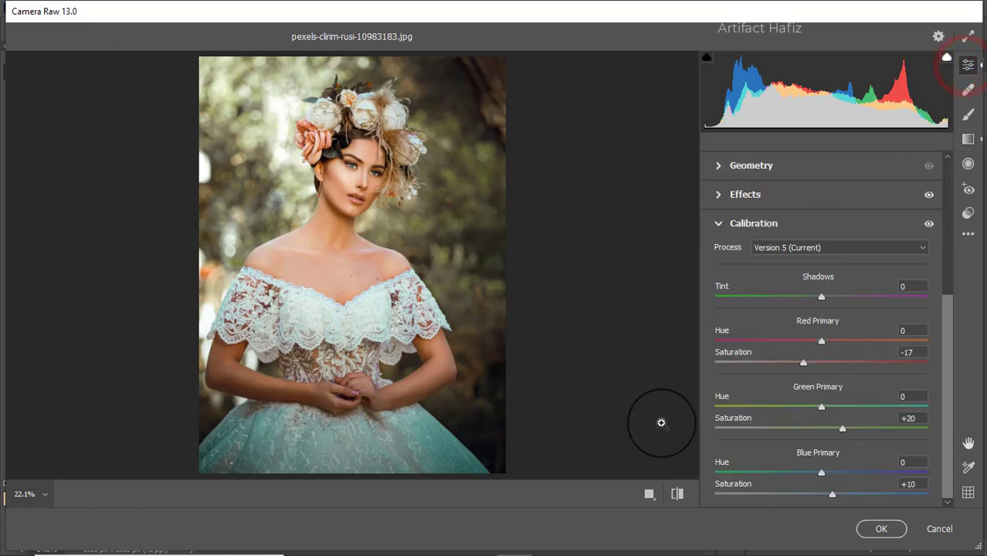
- With the before and after views side by side, set Blacks to +13 and Contrast to +4, and apply the Camera Raw filter
click(651, 495)
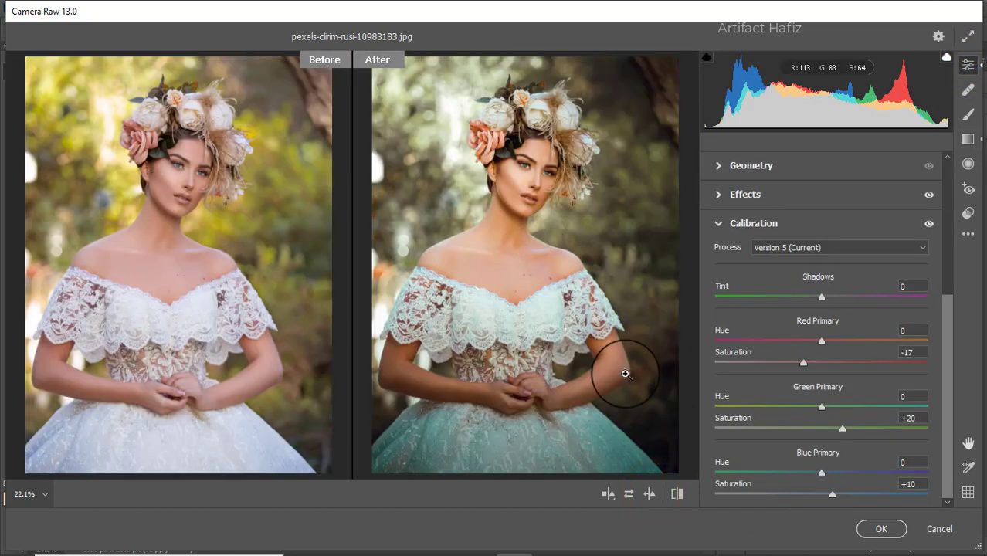
drag(944, 367, 952, 220)
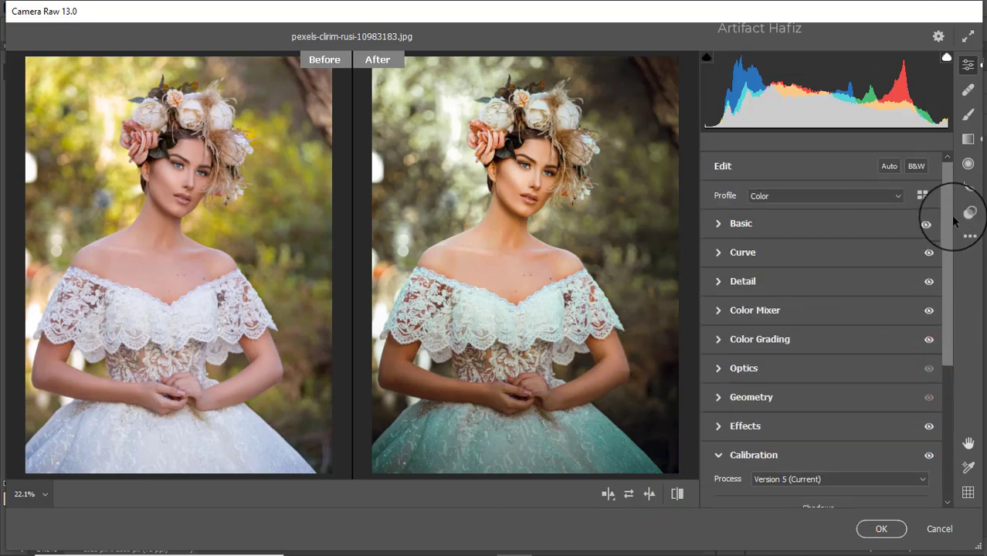
click(730, 229)
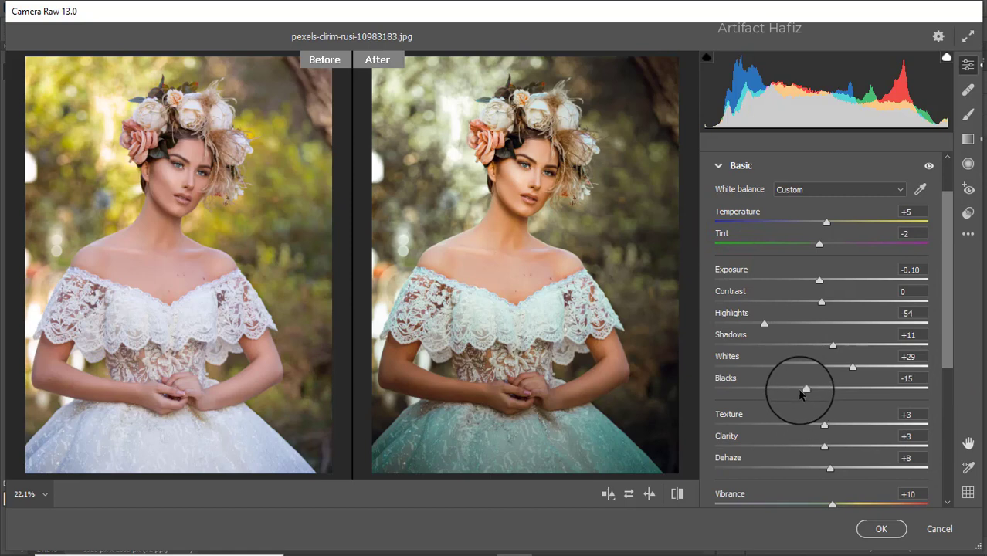
drag(806, 392, 835, 392)
mouse_move(831, 307)
mouse_down()
mouse_move(844, 301)
mouse_move(827, 312)
mouse_up()
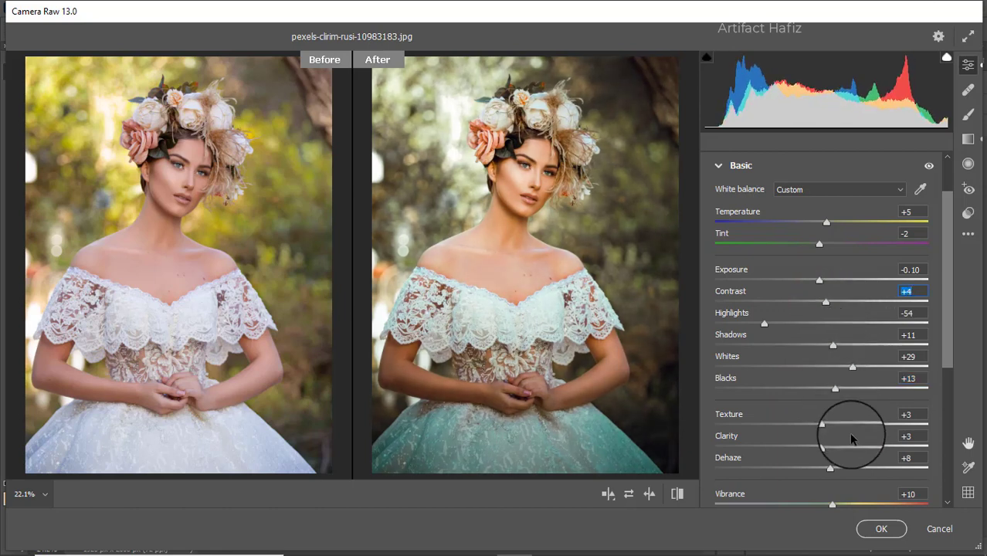
click(878, 530)
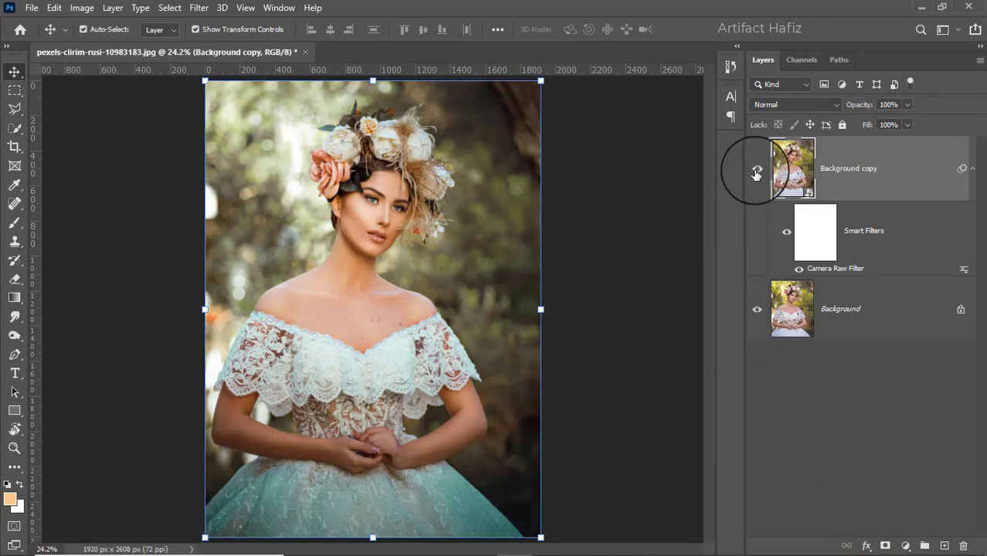
- Toggle the visibility of the Background copy layer to compare the graded portrait with the original photo
click(756, 170)
click(757, 171)
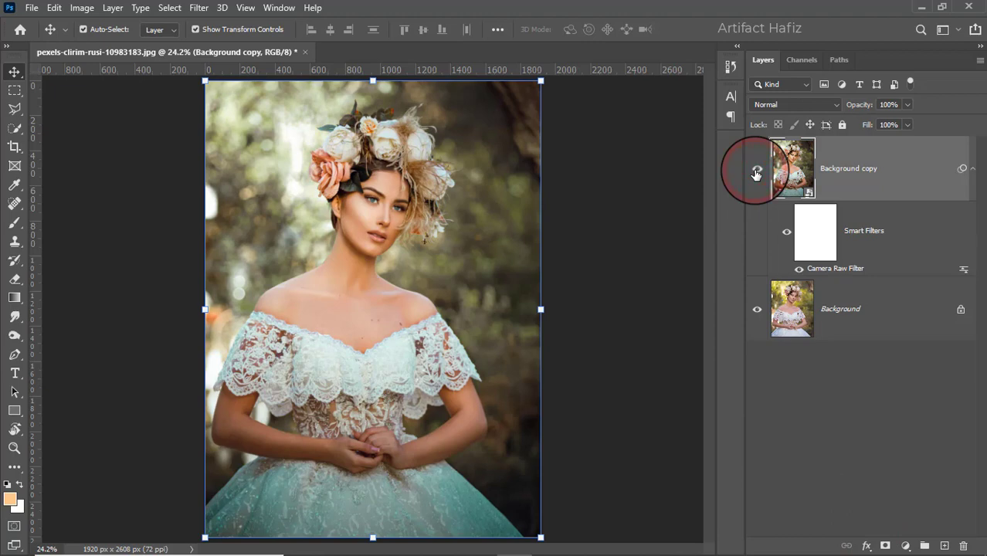
click(756, 171)
click(756, 171)
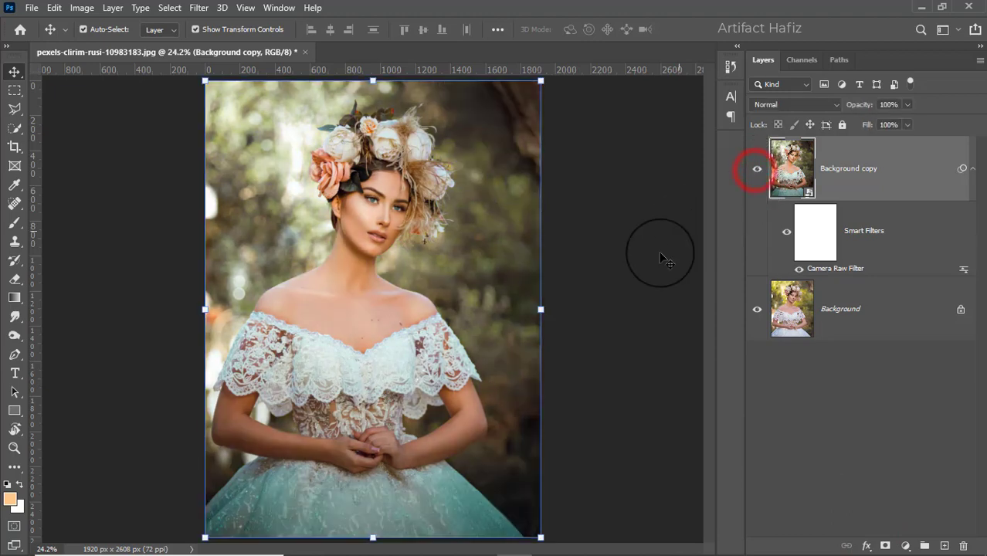